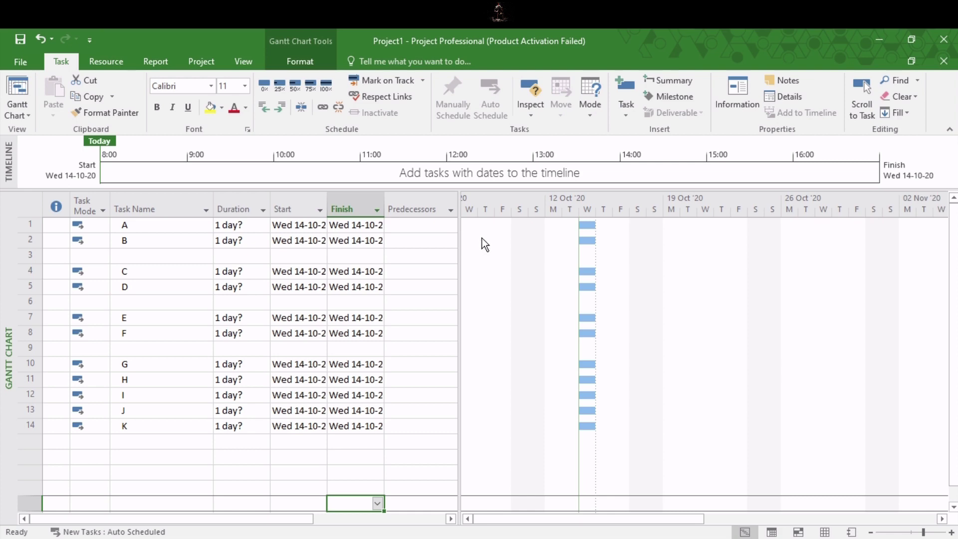
Step: Link tasks A and B finish-to-start so B starts Thu 15-10-20, then widen the task table
{"action": "left_click", "coordinate": [30, 225]}
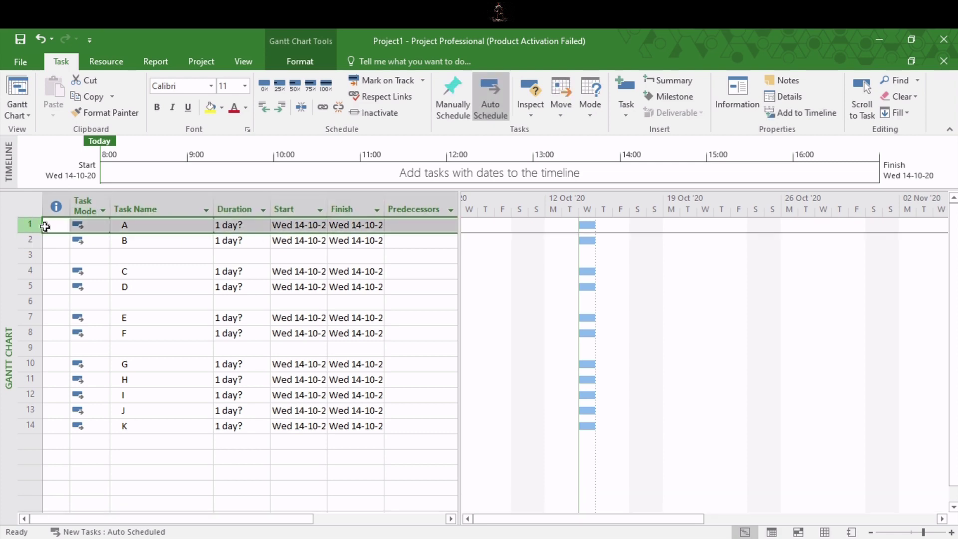
{"action": "left_click", "coordinate": [29, 241], "text": "shift"}
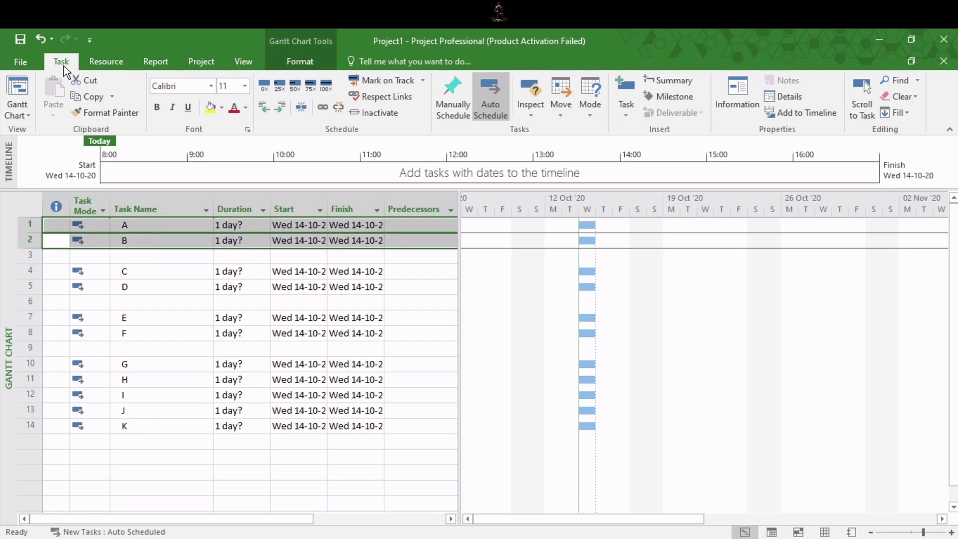
{"action": "left_click", "coordinate": [323, 112]}
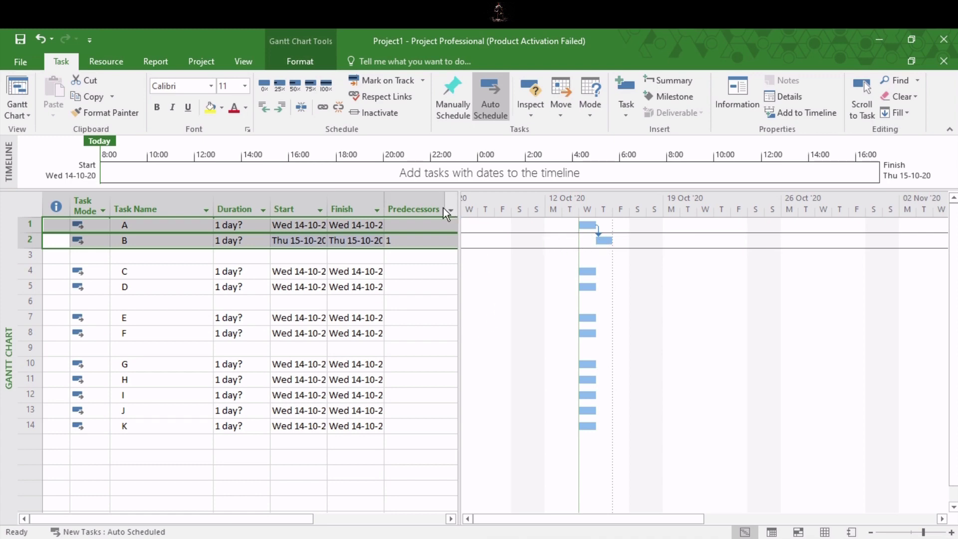
{"action": "left_click_drag", "start_coordinate": [457, 378], "coordinate": [483, 370]}
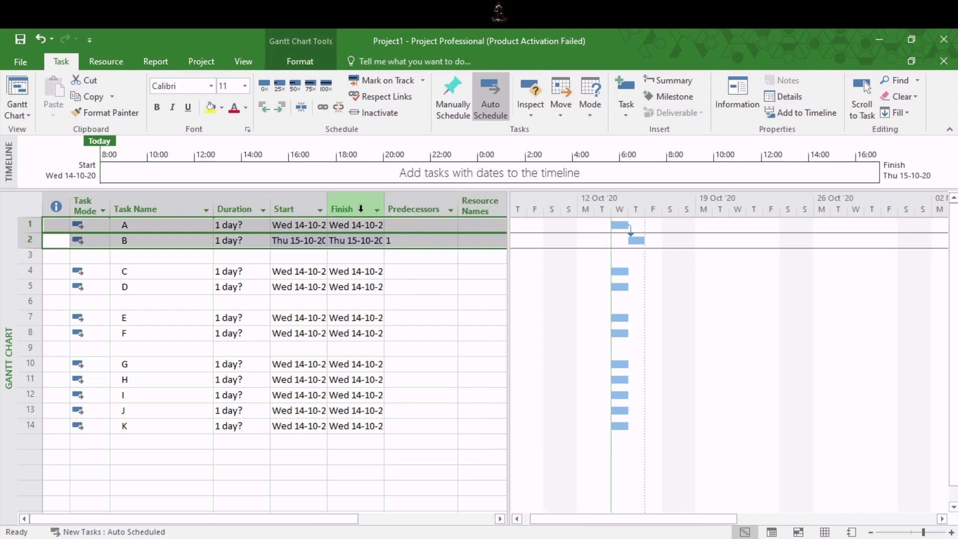
{"action": "left_click", "coordinate": [419, 364]}
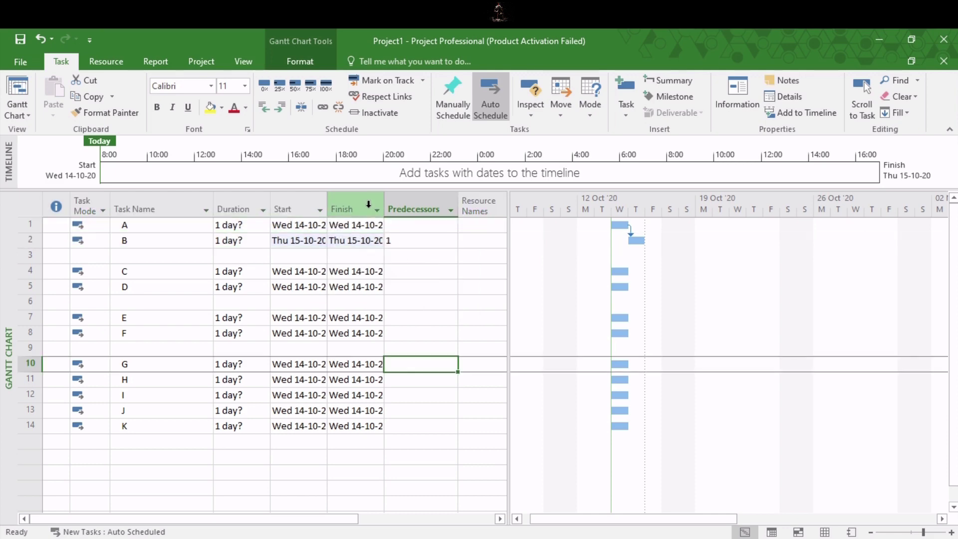
Step: Insert a Predecessors column before Finish, then hide the Finish column
{"action": "left_click", "coordinate": [368, 209]}
{"action": "right_click", "coordinate": [369, 205]}
{"action": "left_click", "coordinate": [417, 298]}
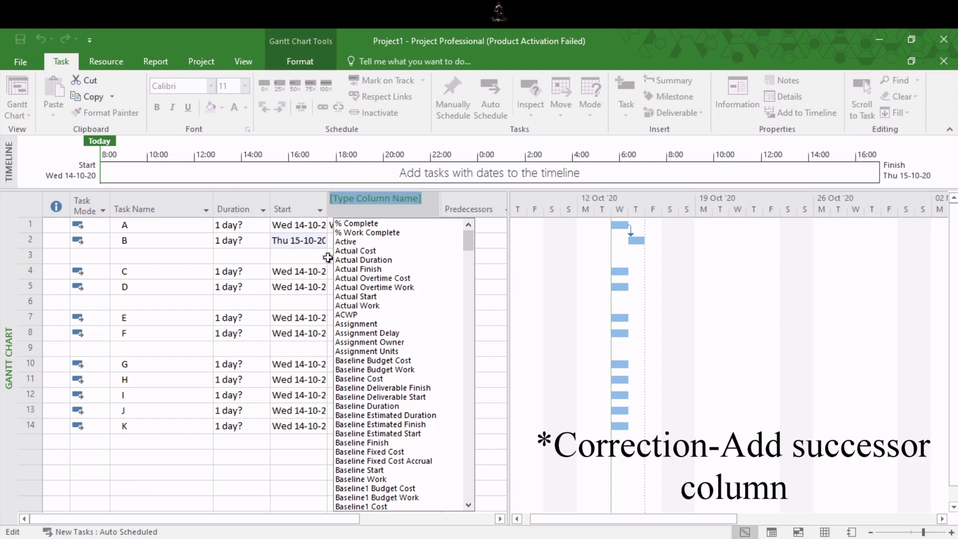
{"action": "type", "text": "PREdecessors"}
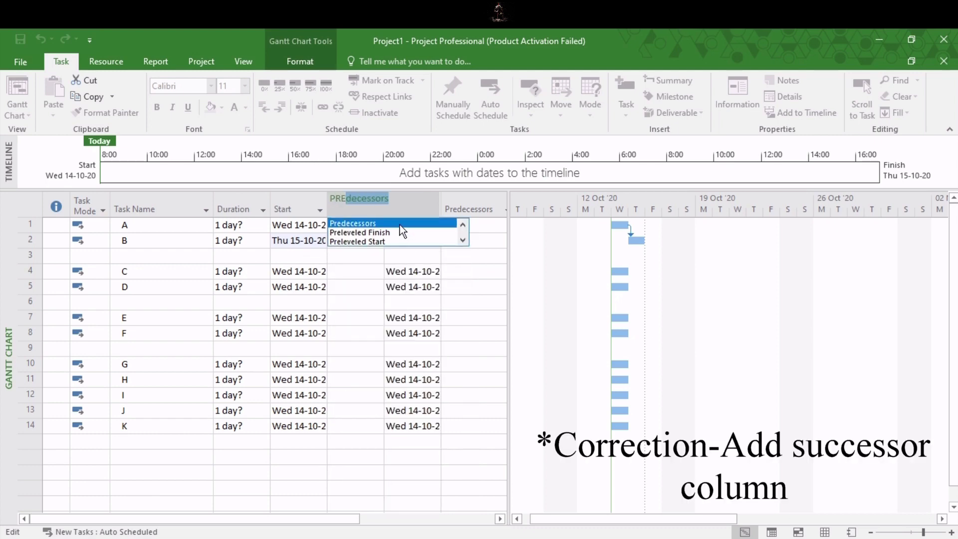
{"action": "left_click", "coordinate": [400, 224]}
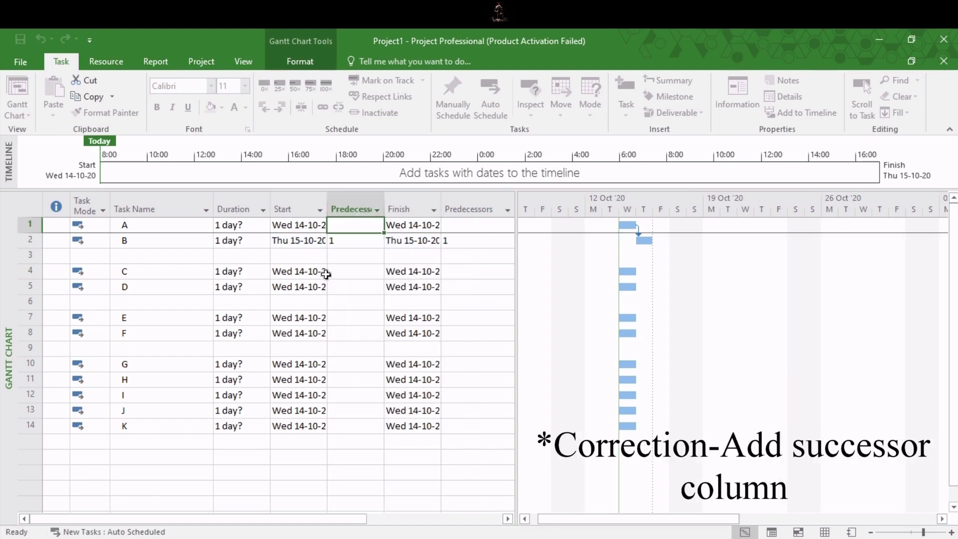
{"action": "right_click", "coordinate": [410, 211]}
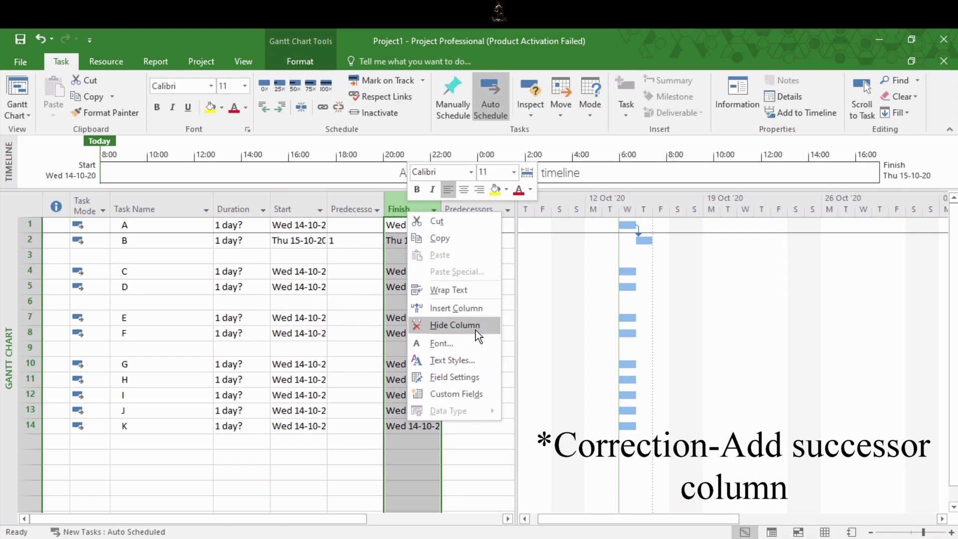
{"action": "left_click", "coordinate": [454, 324]}
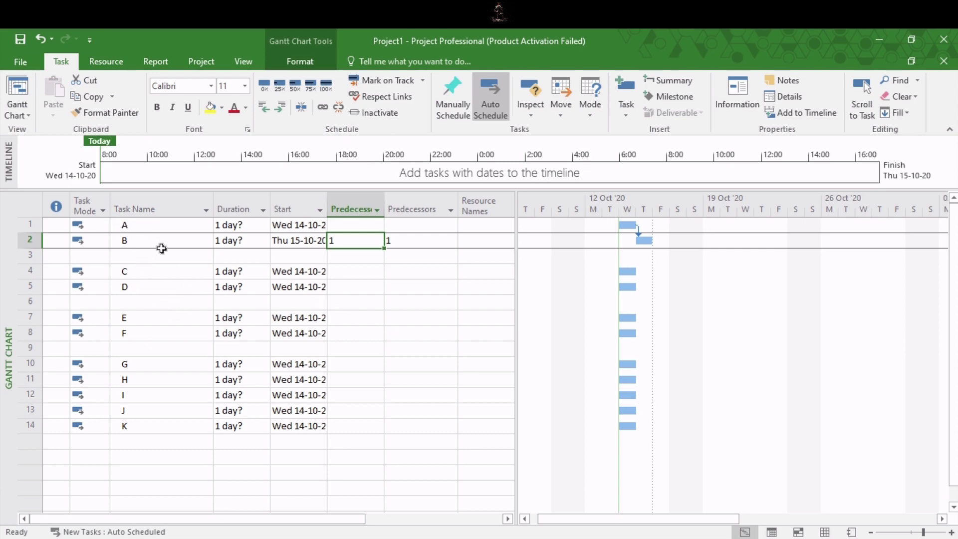
Step: Enter predecessor 1 for task D, then undo that link
{"action": "left_click", "coordinate": [150, 226]}
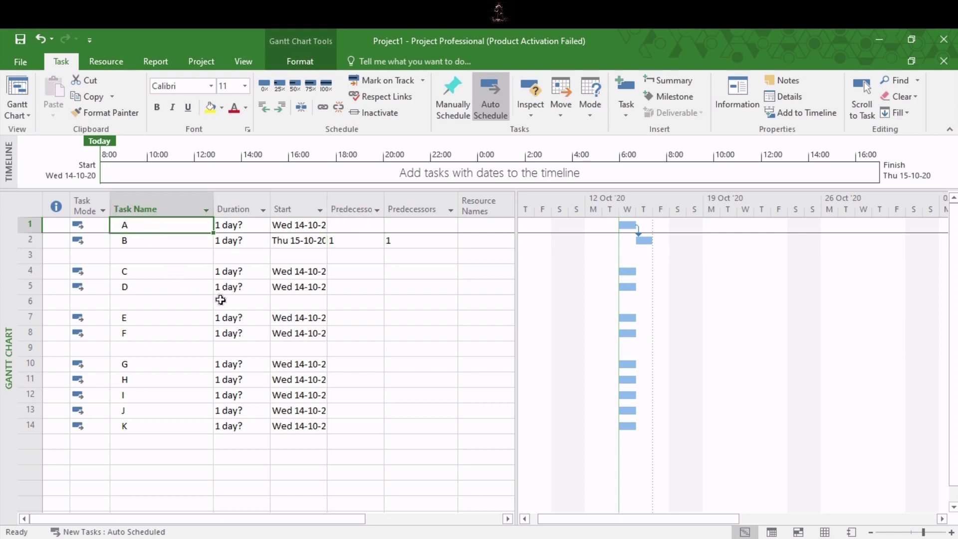
{"action": "left_click", "coordinate": [202, 287]}
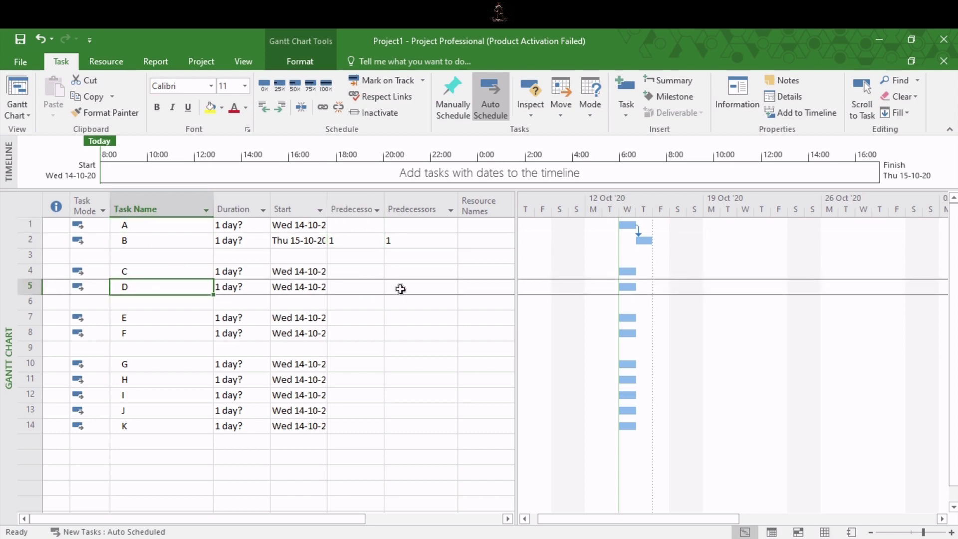
{"action": "left_click", "coordinate": [354, 288]}
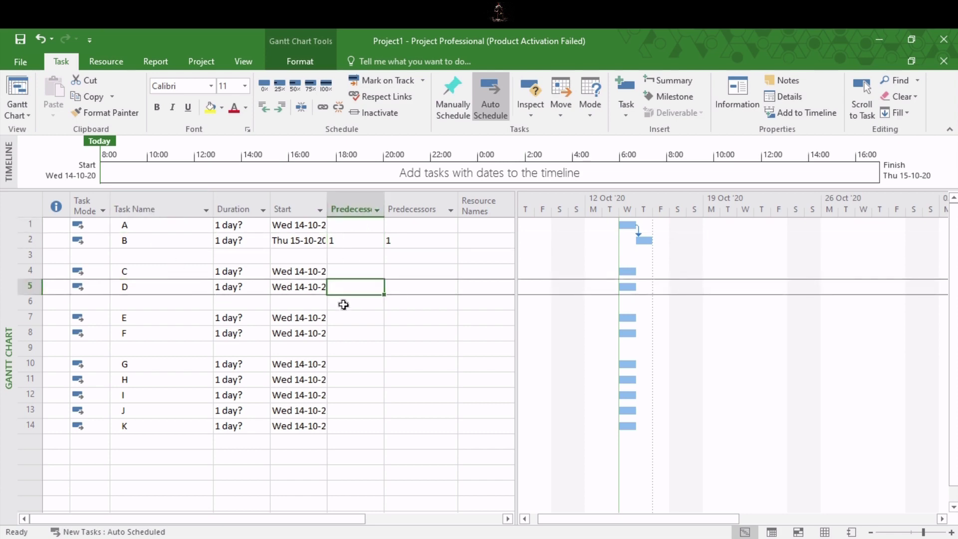
{"action": "type", "text": "1"}
{"action": "key", "text": "Return"}
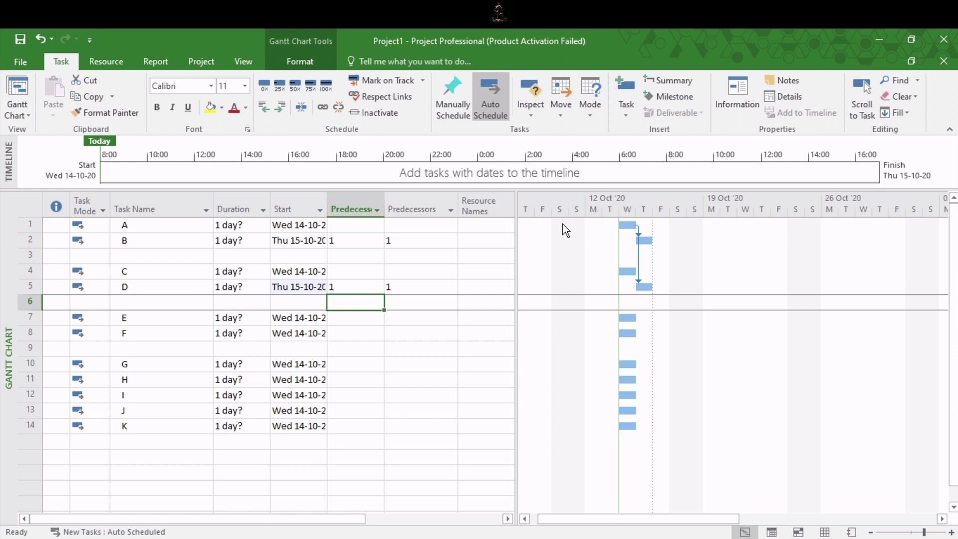
{"action": "key", "text": "ctrl+z"}
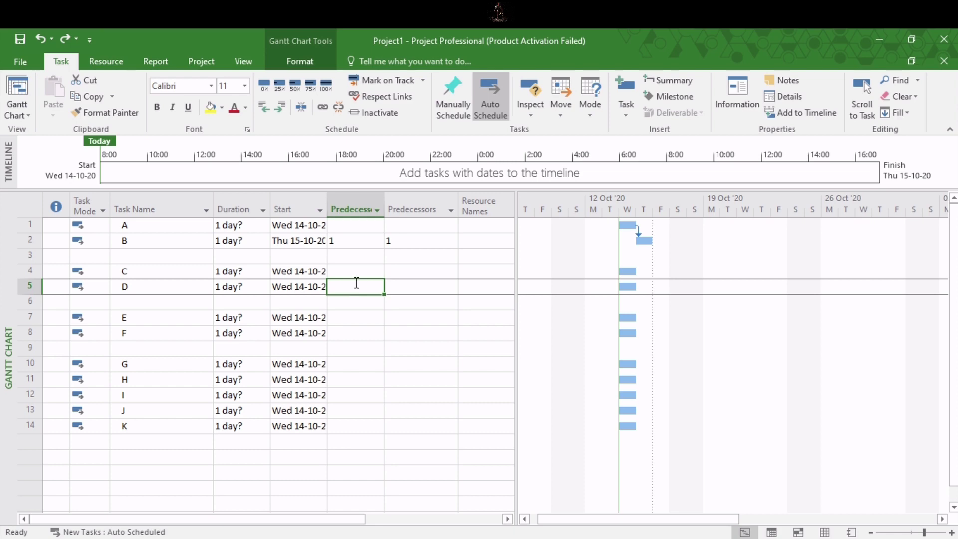
Step: Set task D's predecessors to 1,2,4 so it starts Fri 16-10-20
{"action": "type", "text": "1"}
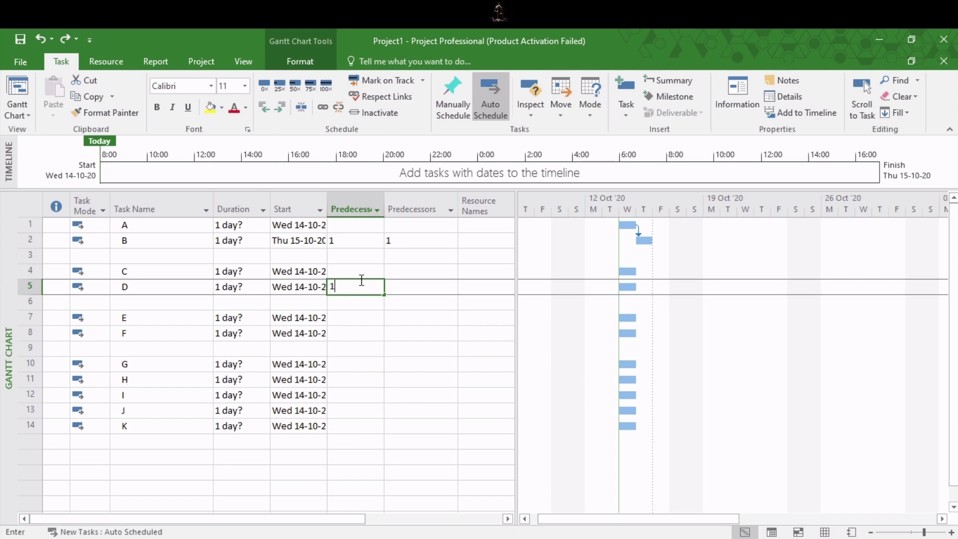
{"action": "type", "text": ","}
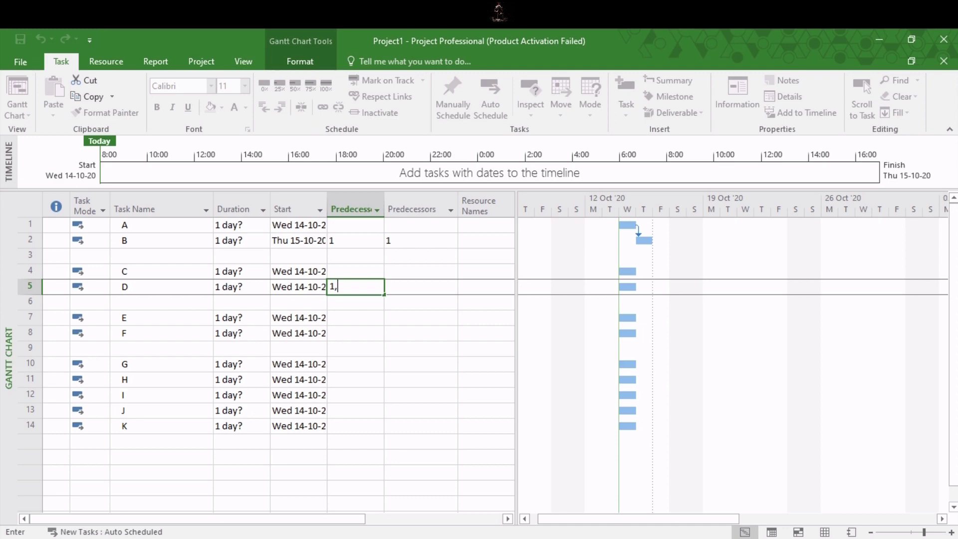
{"action": "type", "text": "2,4"}
{"action": "key", "text": "Return"}
{"action": "left_click", "coordinate": [382, 290]}
{"action": "scroll", "coordinate": [633, 258], "scroll_direction": "up", "scroll_amount": 1, "text": "ctrl"}
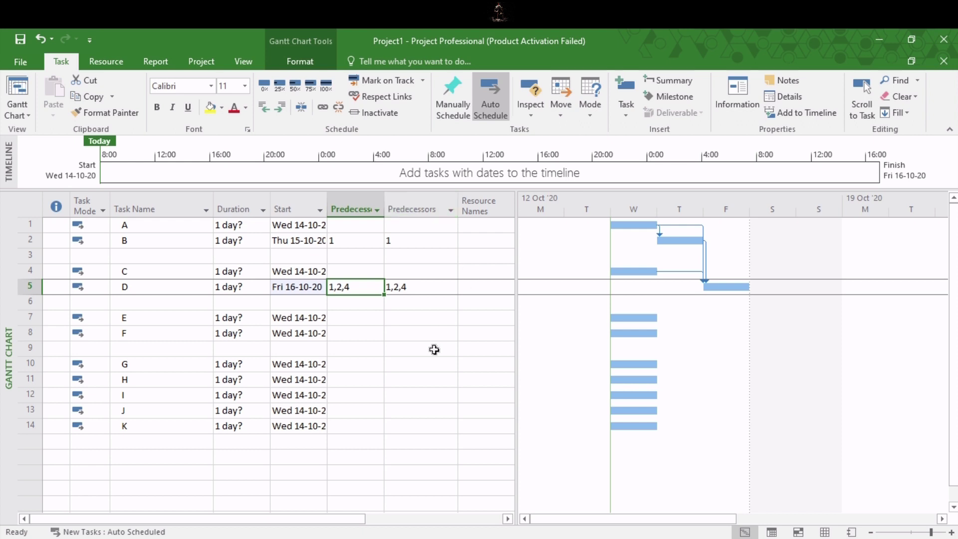
{"action": "left_click", "coordinate": [366, 333]}
{"action": "left_click", "coordinate": [365, 318]}
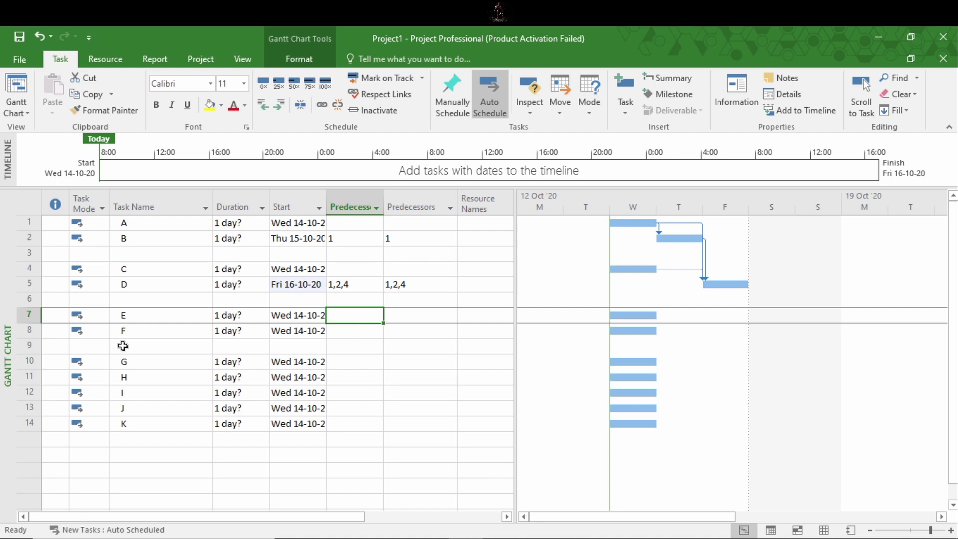
Step: Set task F's predecessor to 7SS, then change it to 7FS
{"action": "left_click", "coordinate": [364, 329]}
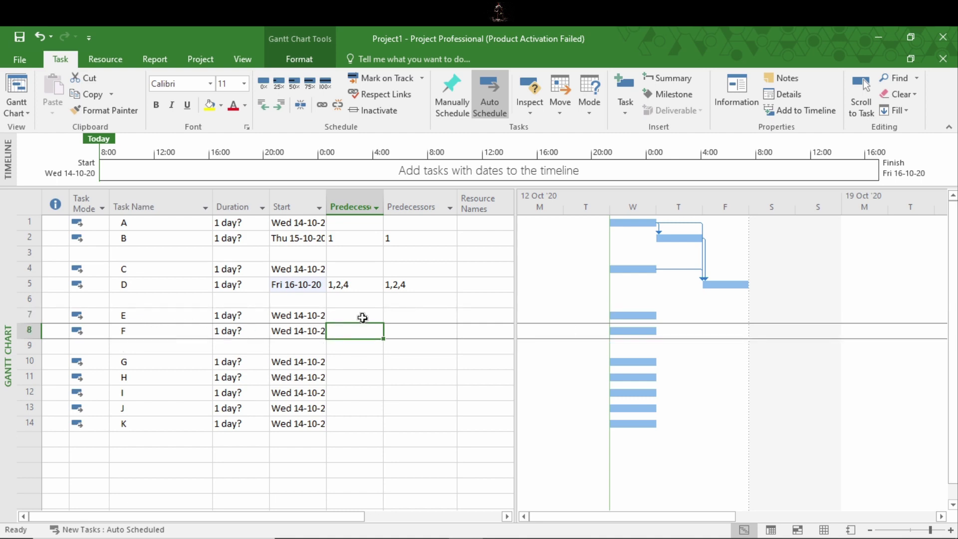
{"action": "left_click", "coordinate": [370, 332]}
{"action": "type", "text": "7SS"}
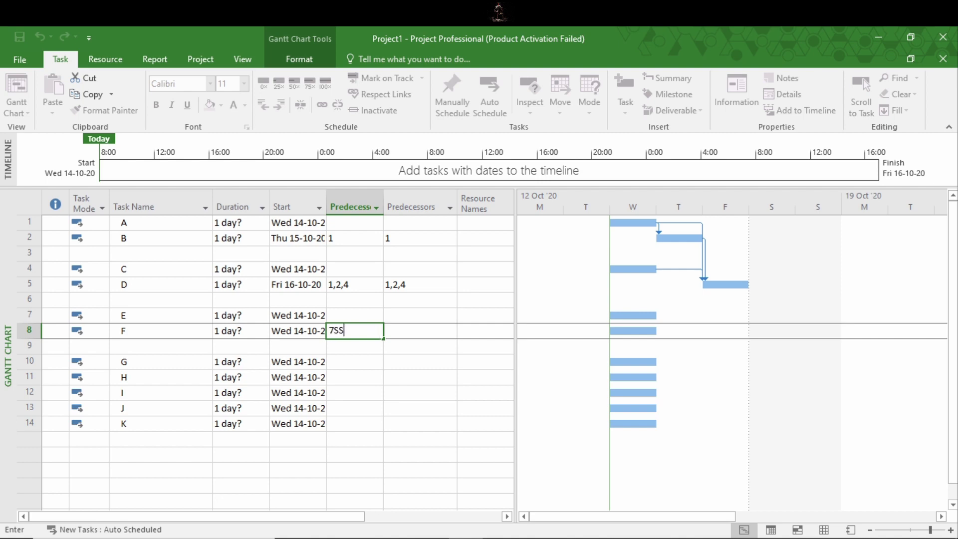
{"action": "key", "text": "Return"}
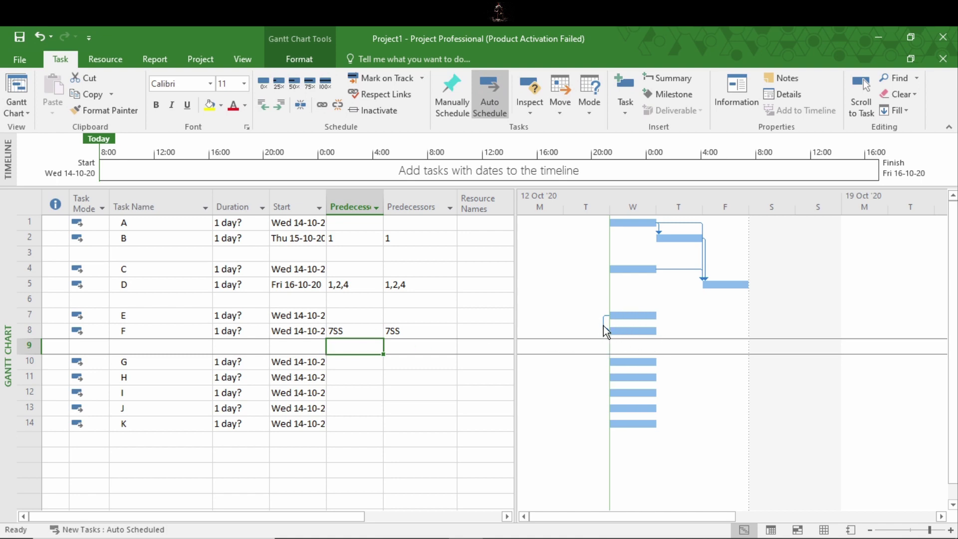
{"action": "left_click", "coordinate": [328, 337]}
{"action": "type", "text": "7"}
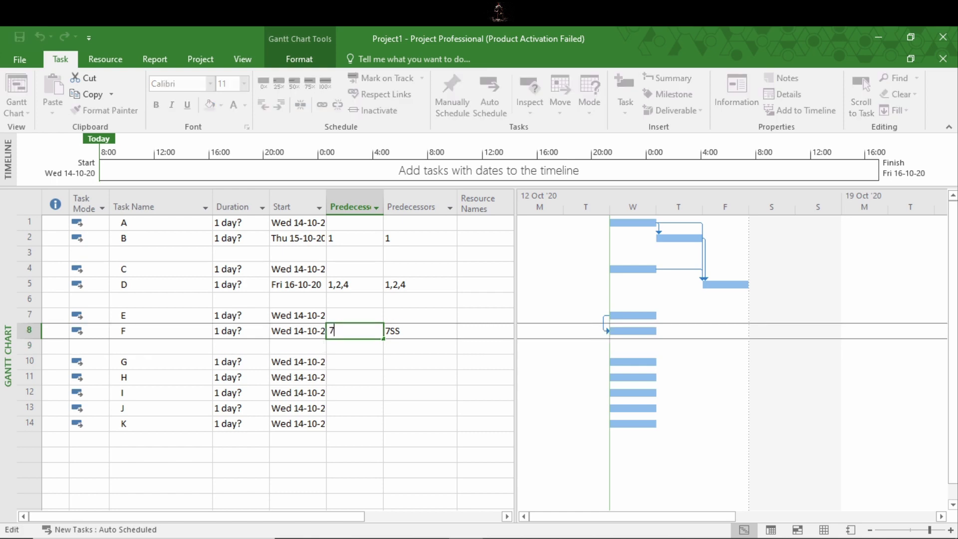
{"action": "type", "text": "FS"}
{"action": "key", "text": "Return"}
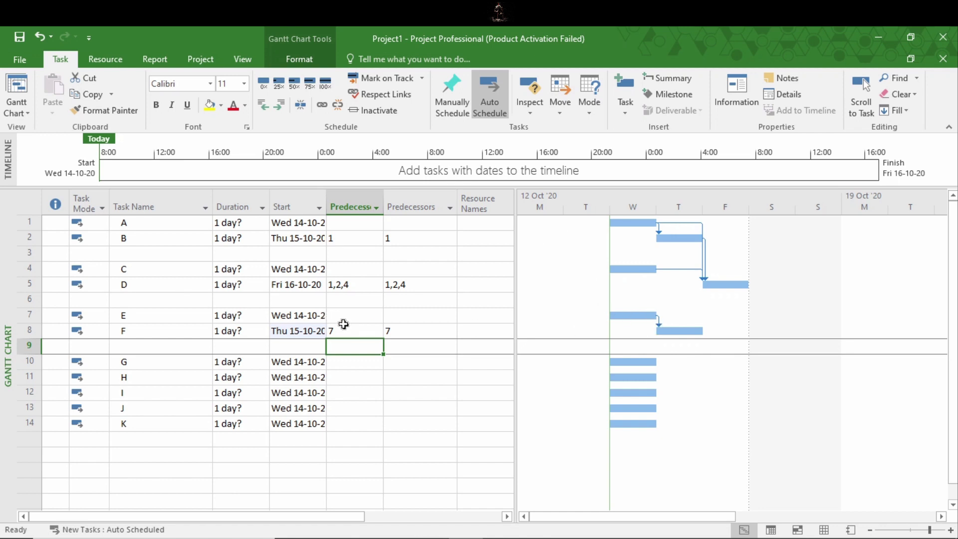
Step: Change task F's predecessor to 7FF, then to 7SF
{"action": "left_click", "coordinate": [343, 327]}
{"action": "left_click", "coordinate": [347, 329]}
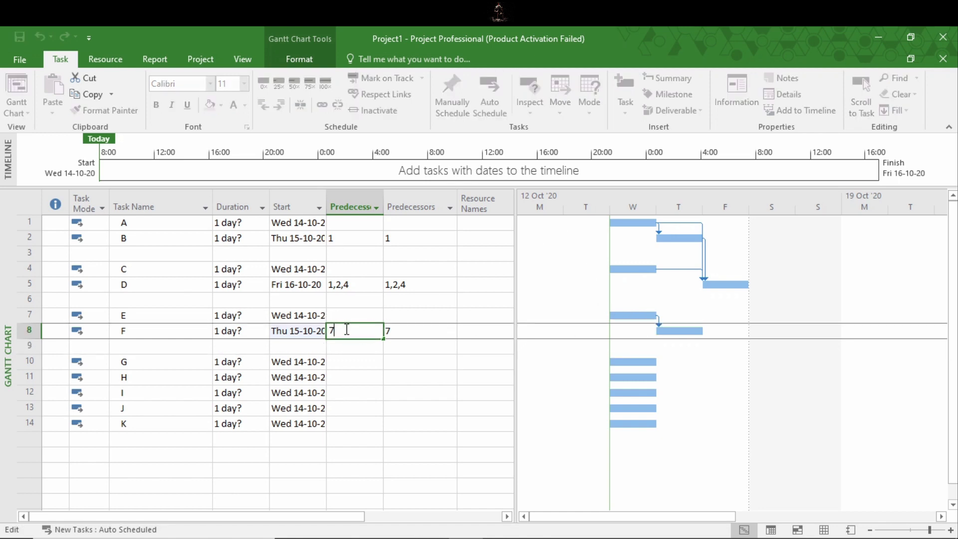
{"action": "type", "text": "FF"}
{"action": "key", "text": "Return"}
{"action": "left_click", "coordinate": [346, 330]}
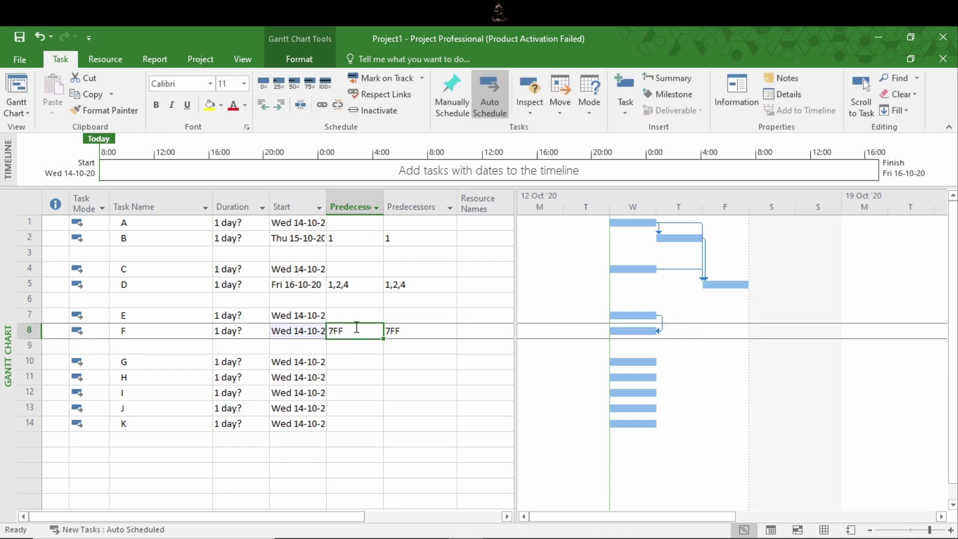
{"action": "type", "text": "7SF"}
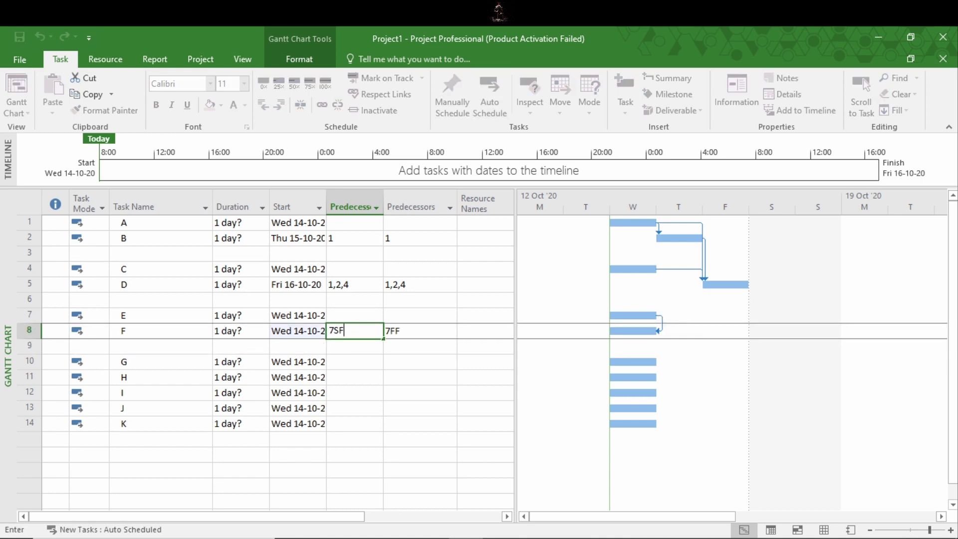
{"action": "key", "text": "Return"}
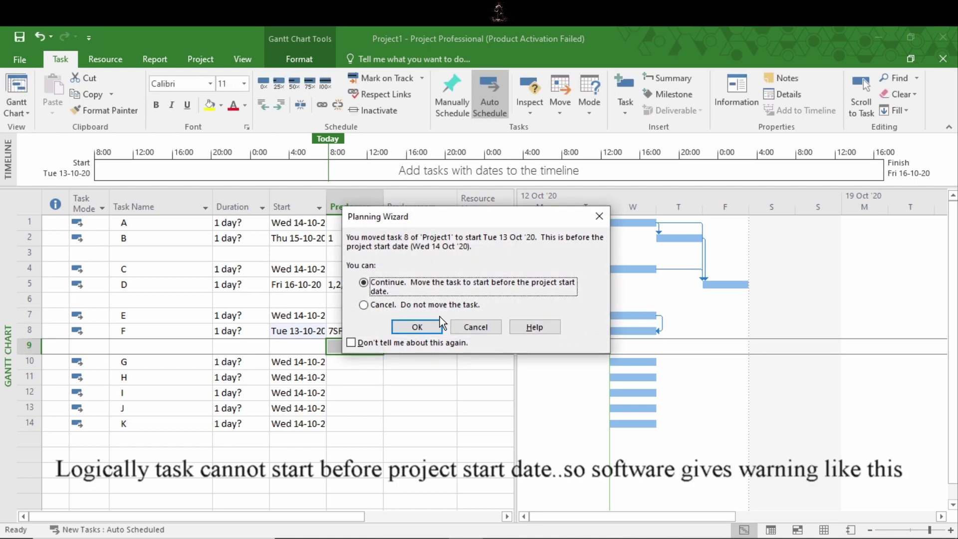
Step: Accept the Planning Wizard warning, then change F's predecessor to 7SS+5 days
{"action": "left_click", "coordinate": [420, 332]}
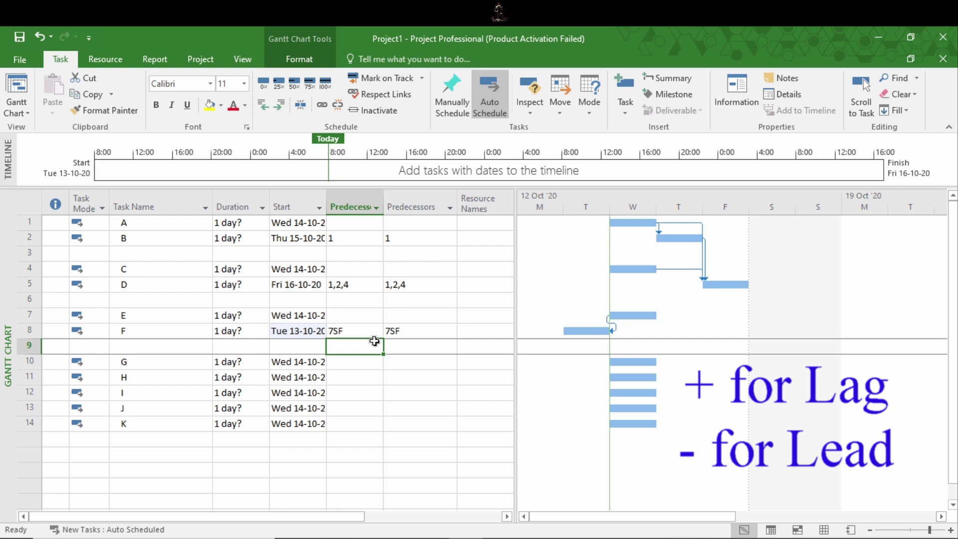
{"action": "double_click", "coordinate": [357, 333]}
{"action": "key", "text": "BackSpace"}
{"action": "key", "text": "BackSpace"}
{"action": "key", "text": "Return"}
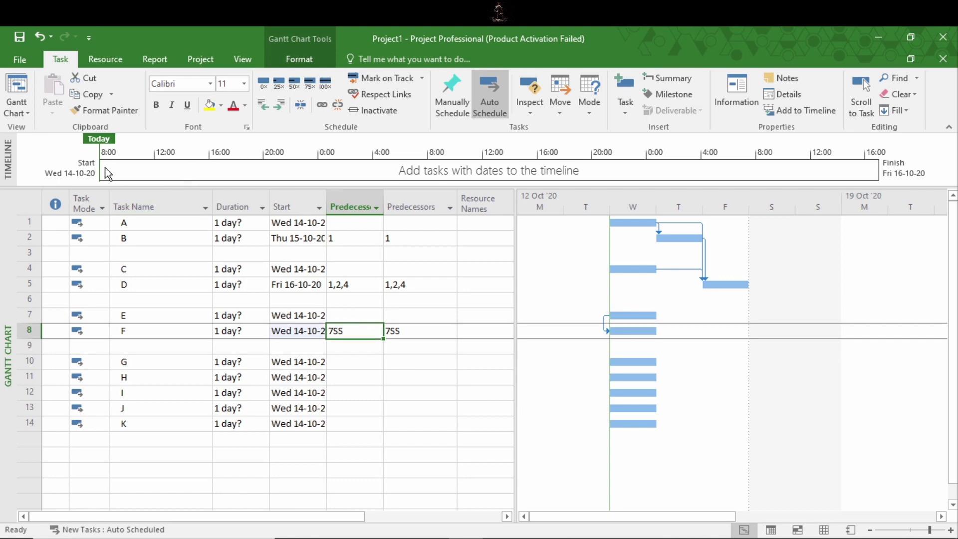
{"action": "key", "text": "F2"}
{"action": "type", "text": "+5"}
{"action": "key", "text": "Return"}
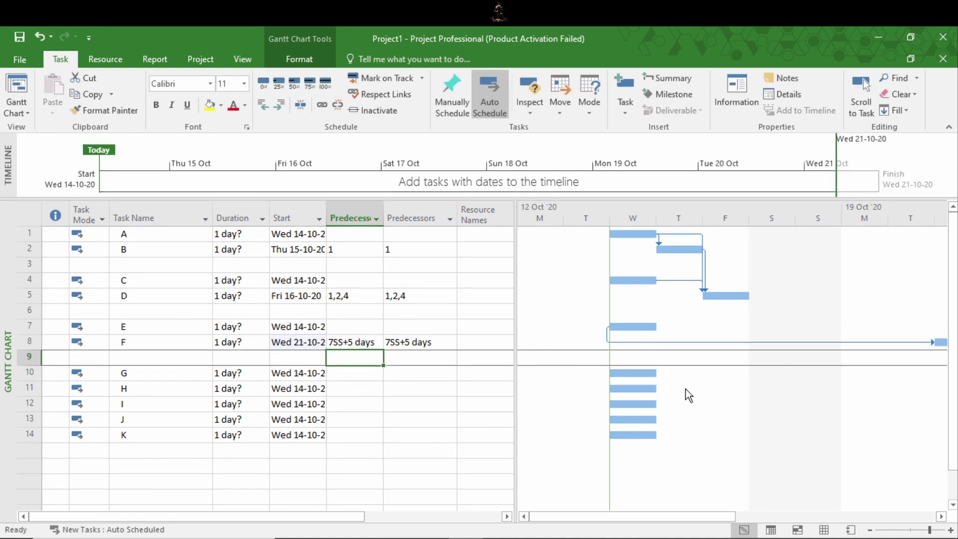
{"action": "left_click_drag", "start_coordinate": [621, 517], "coordinate": [640, 513]}
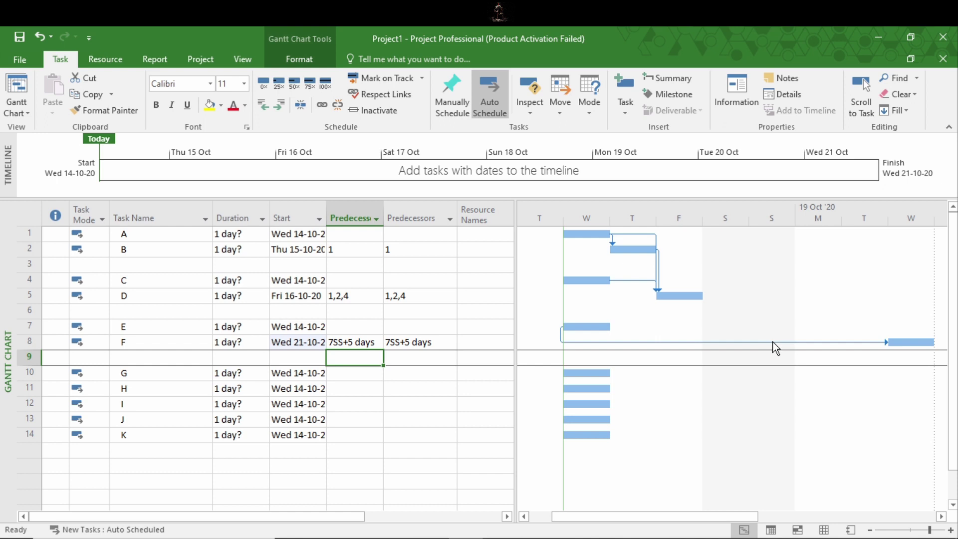
{"action": "left_click", "coordinate": [10, 249]}
Step: In the Task Form, give task B's finish-to-start link from A a 3d lag
{"action": "right_click", "coordinate": [8, 231]}
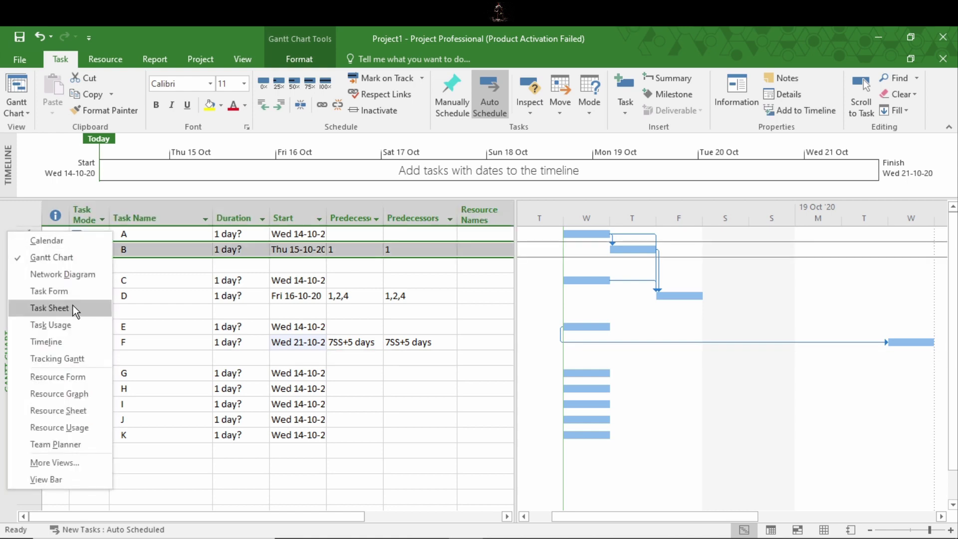
{"action": "left_click", "coordinate": [85, 307]}
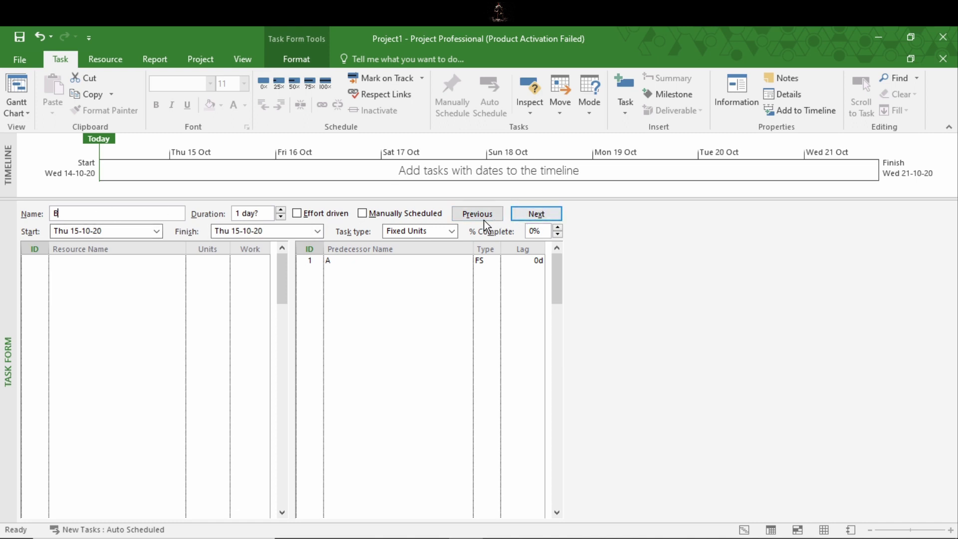
{"action": "left_click", "coordinate": [374, 263]}
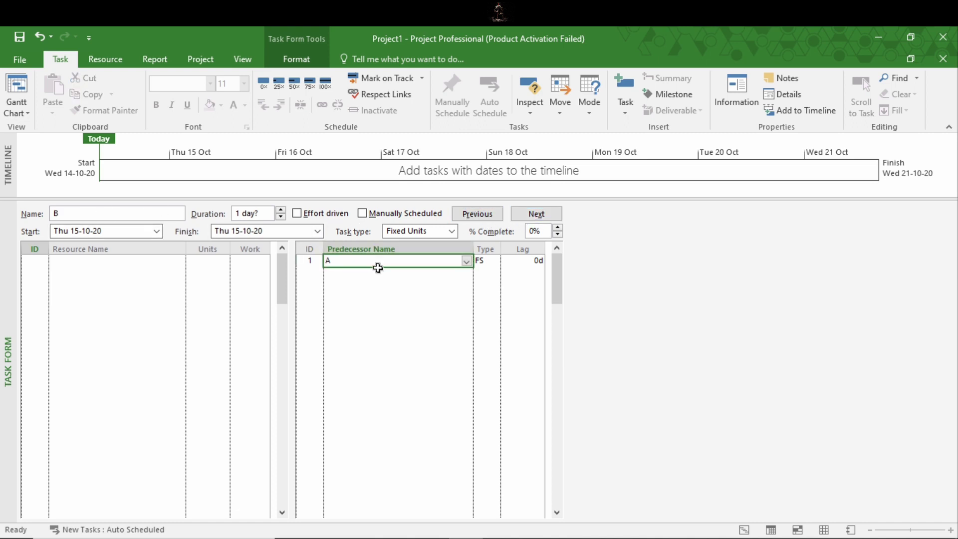
{"action": "left_click", "coordinate": [490, 265]}
{"action": "left_click", "coordinate": [495, 263]}
{"action": "left_click", "coordinate": [495, 262]}
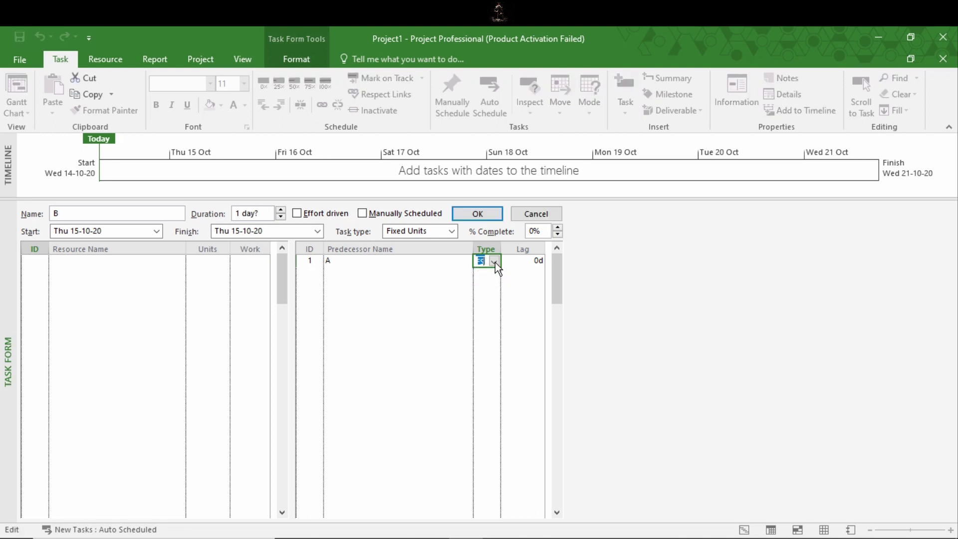
{"action": "left_click", "coordinate": [534, 263]}
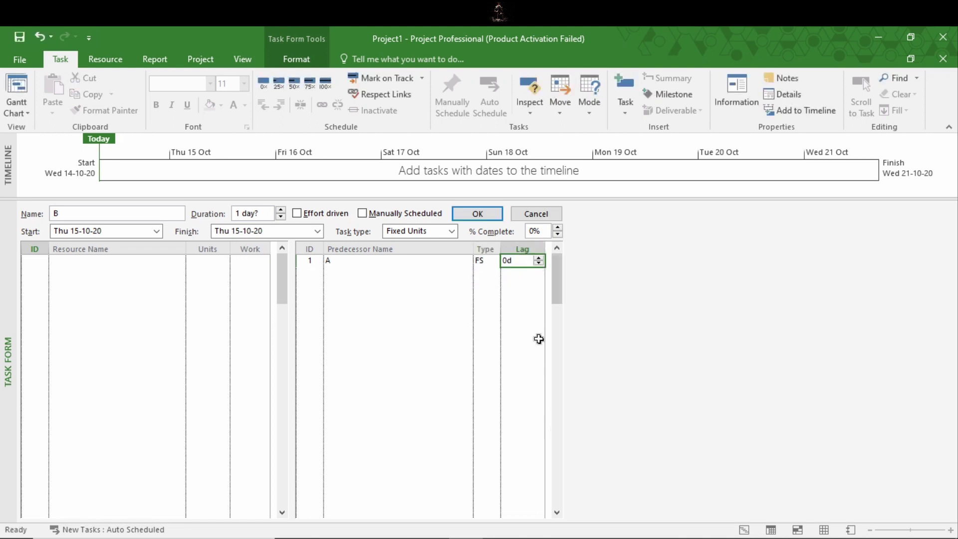
{"action": "left_click", "coordinate": [539, 263]}
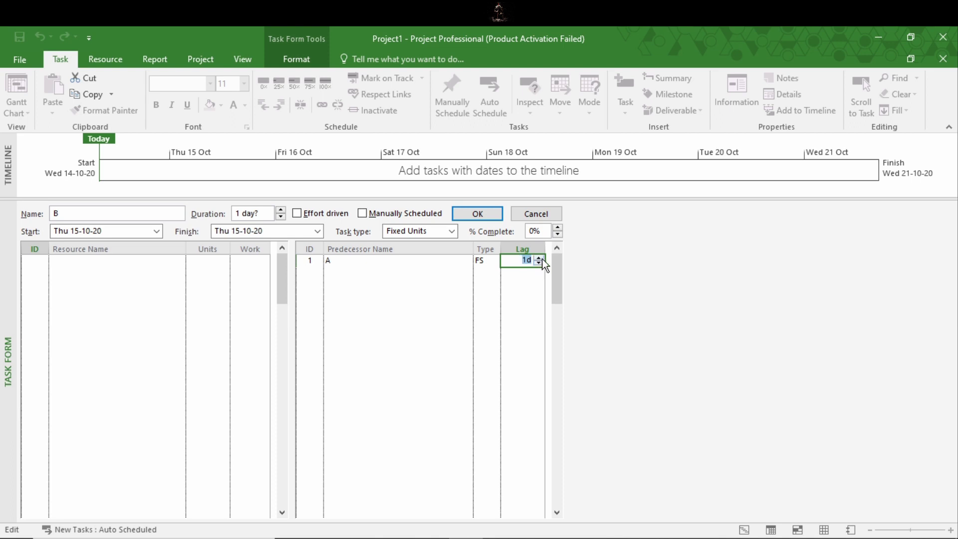
{"action": "type", "text": "3d"}
{"action": "key", "text": "Return"}
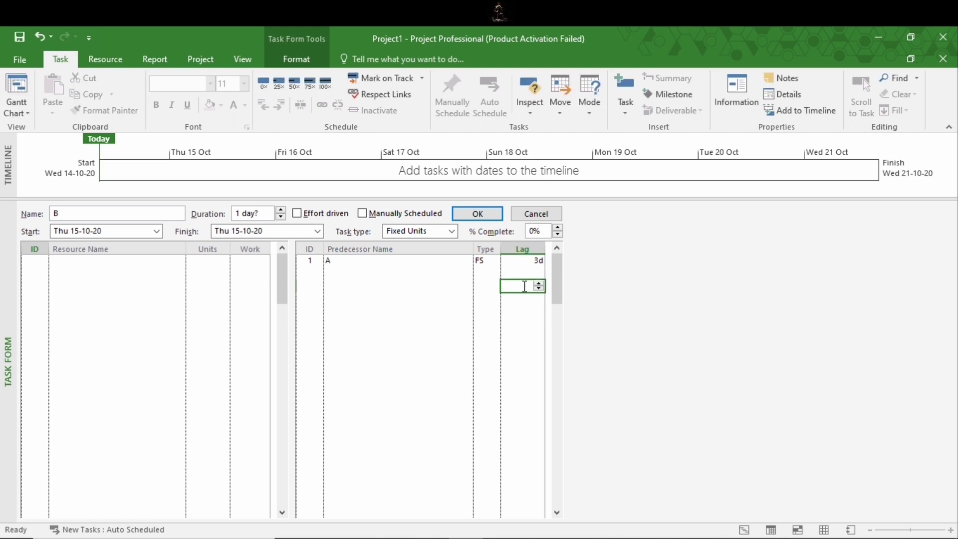